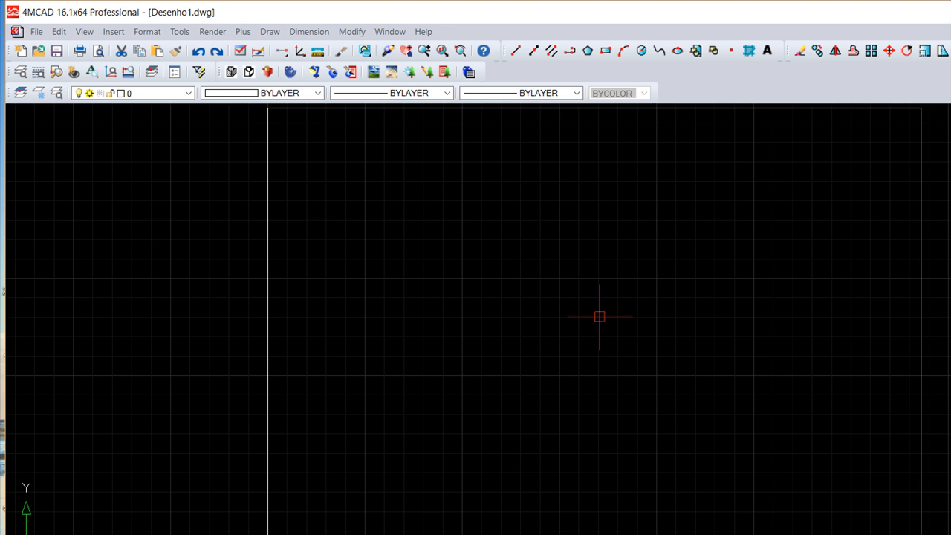
Draw a circle in the left part of the rectangular frame.
left_click(641, 50)
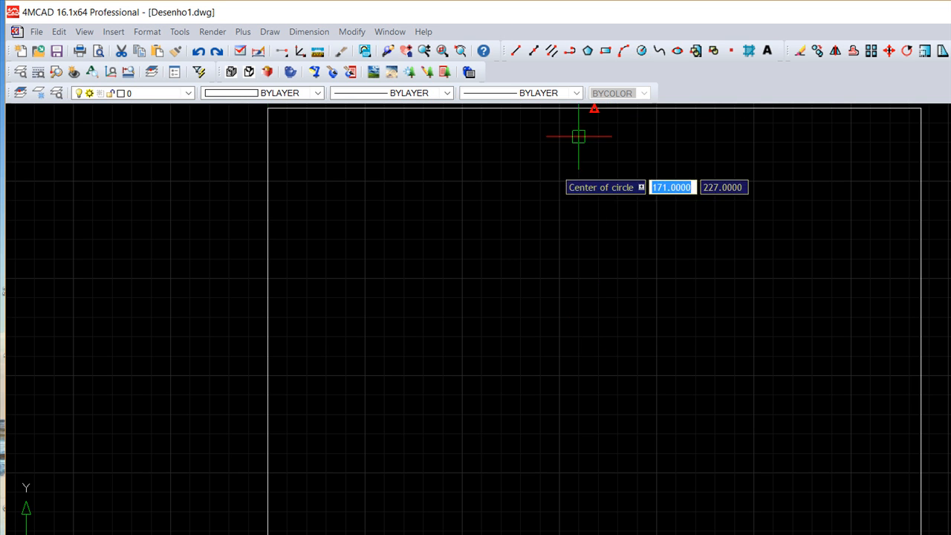
left_click(427, 339)
left_click(456, 363)
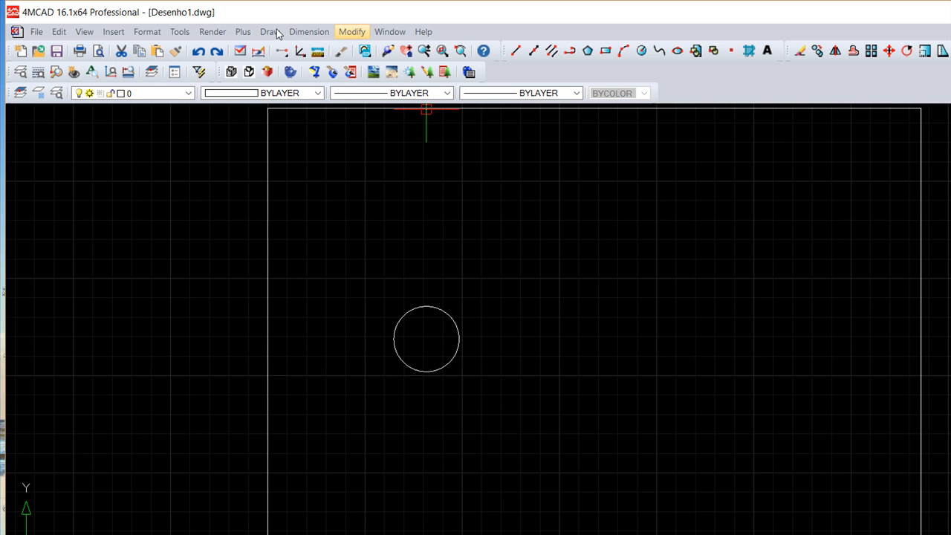
Move the circle by its centre towards the frame's upper-right corner, with orthogonal mode off.
left_click(349, 32)
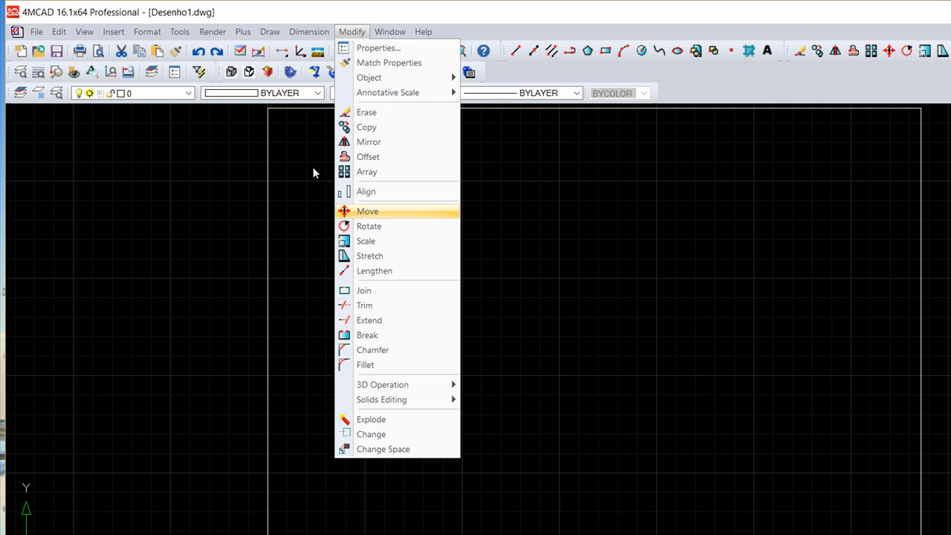
left_click(387, 211)
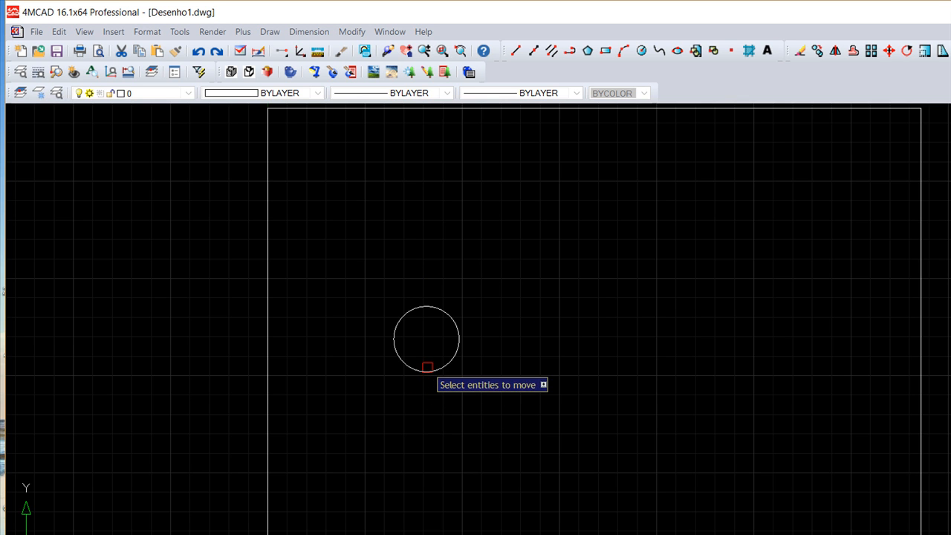
left_click(426, 372)
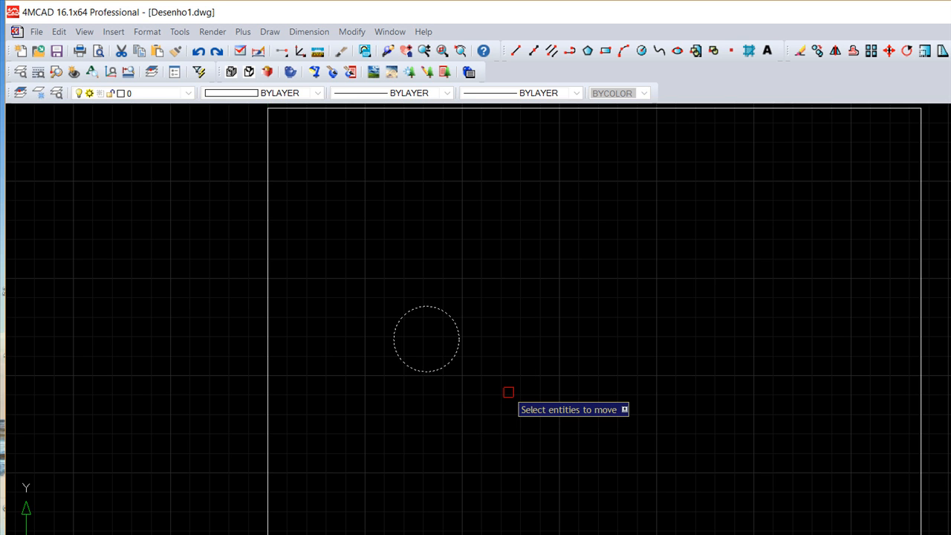
key("Return")
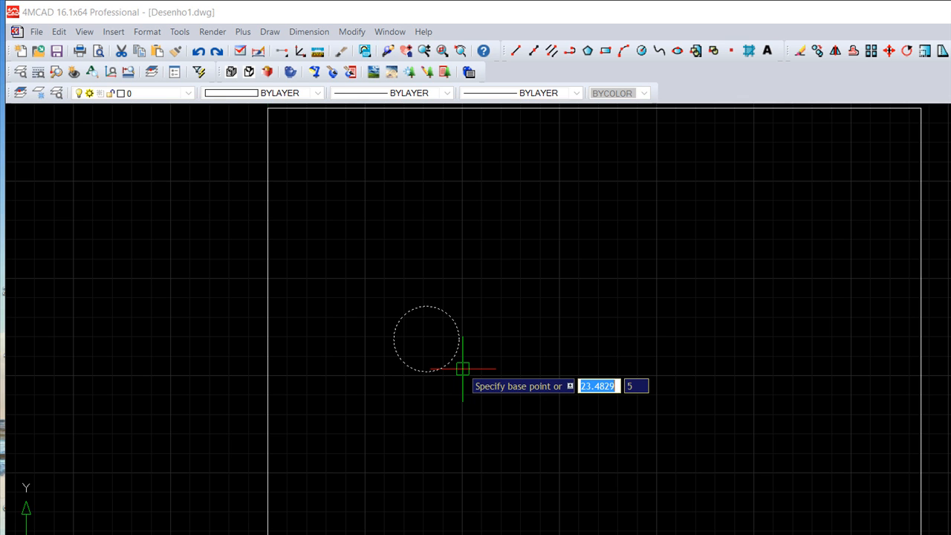
left_click(426, 339)
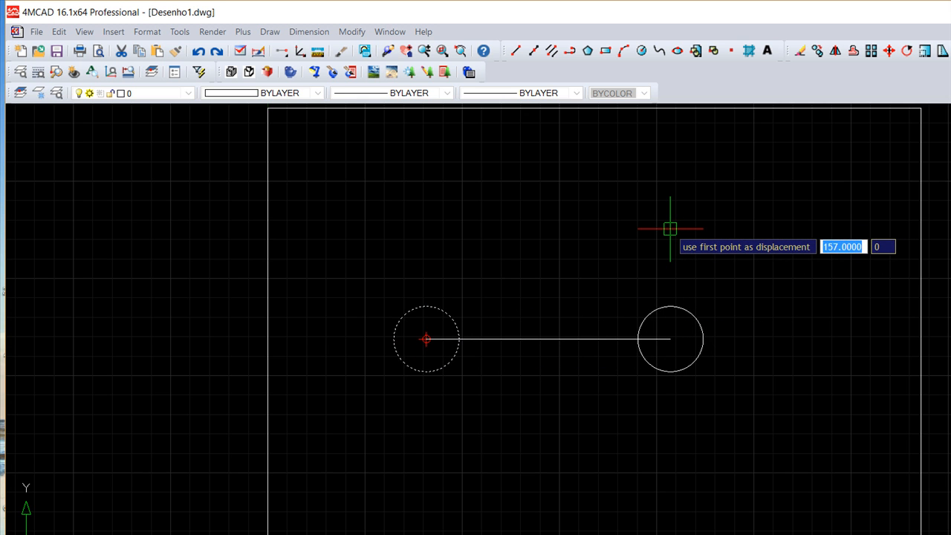
key("F8")
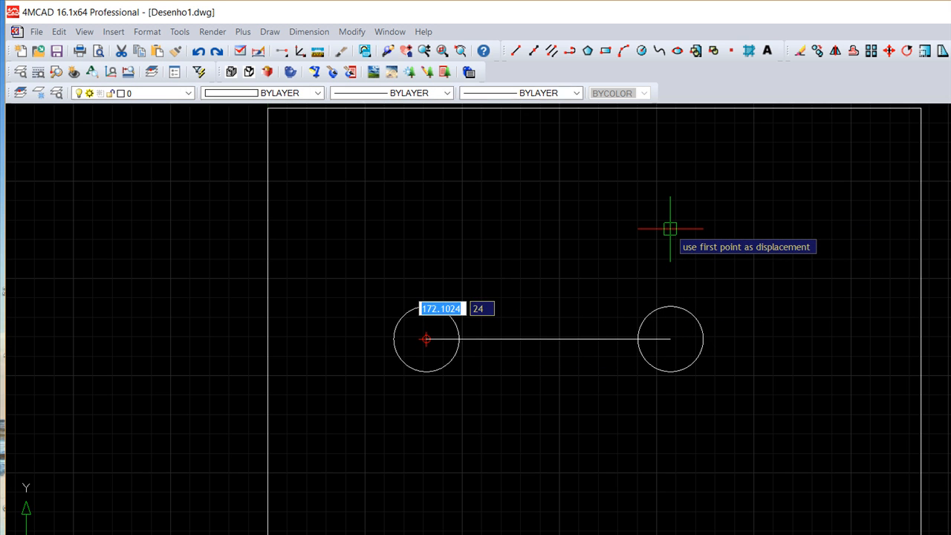
left_click(720, 207)
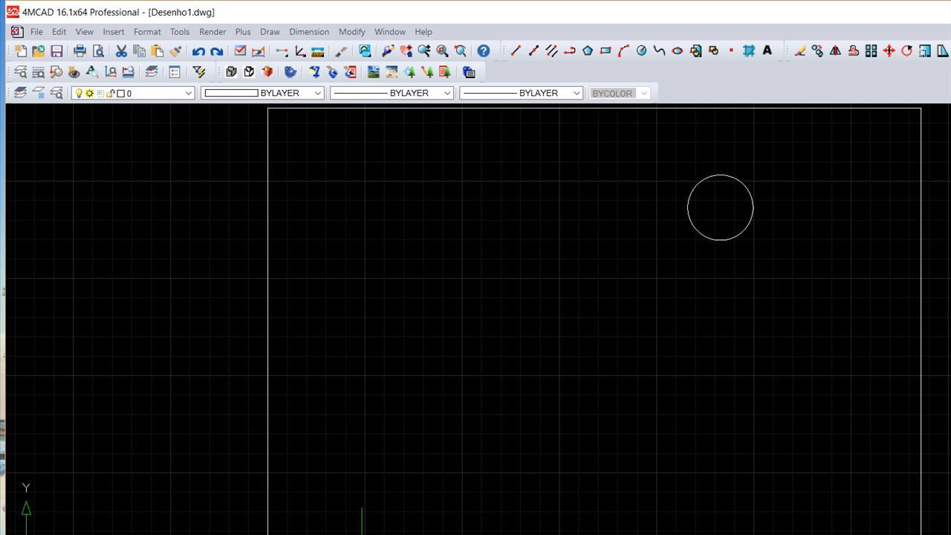
Relocate the circle by its centre grip to the lower-left area of the frame, and clear the selection.
left_click(729, 240)
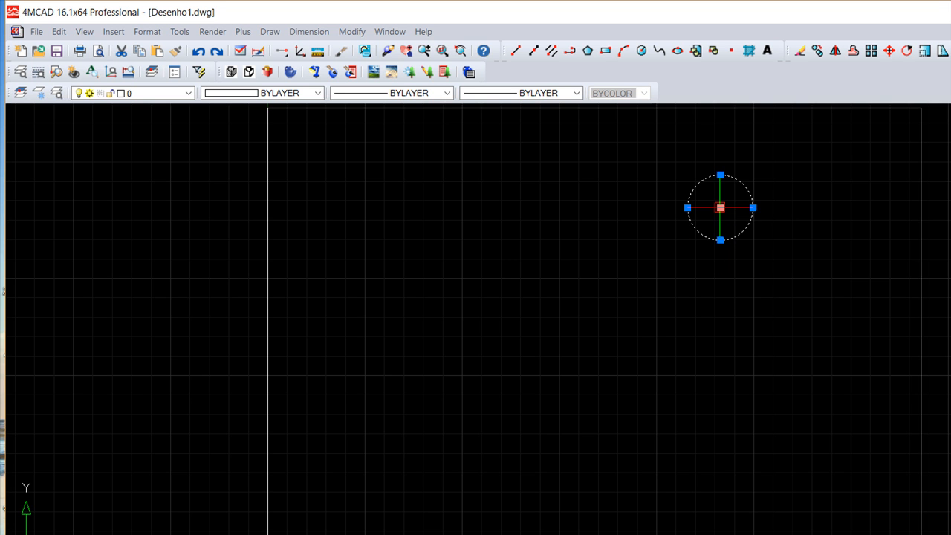
left_click(720, 207)
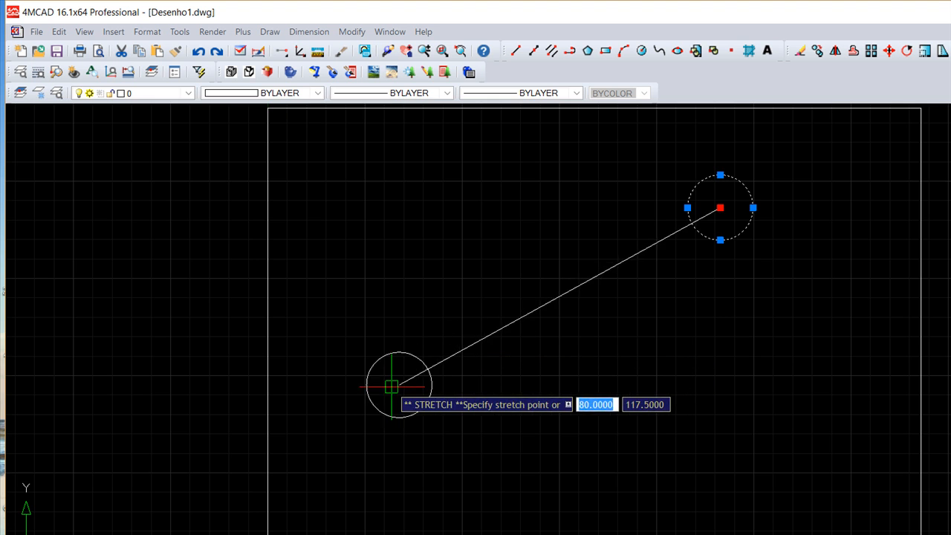
left_click(392, 386)
key("Escape")
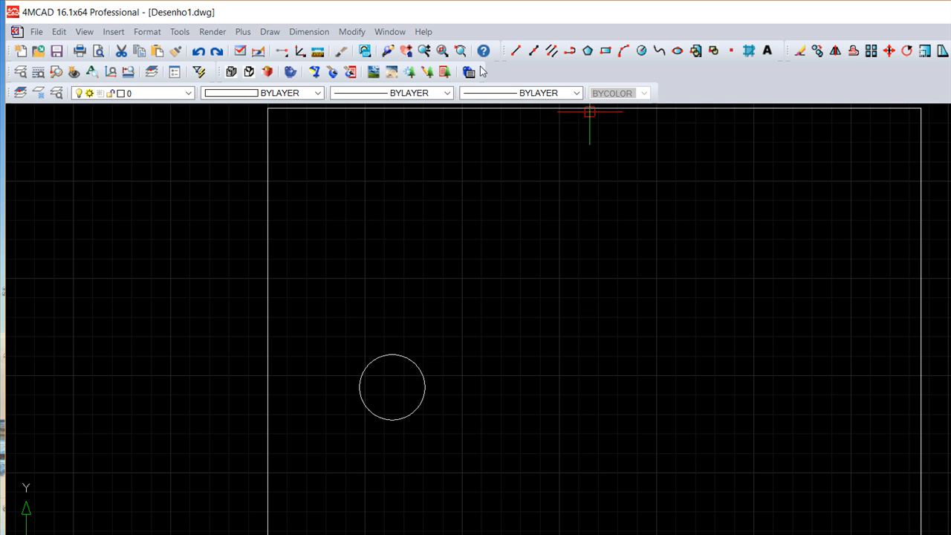
Draw a small horizontal rectangle above and to the right of the circle.
left_click(606, 51)
left_click(557, 284)
left_click(637, 341)
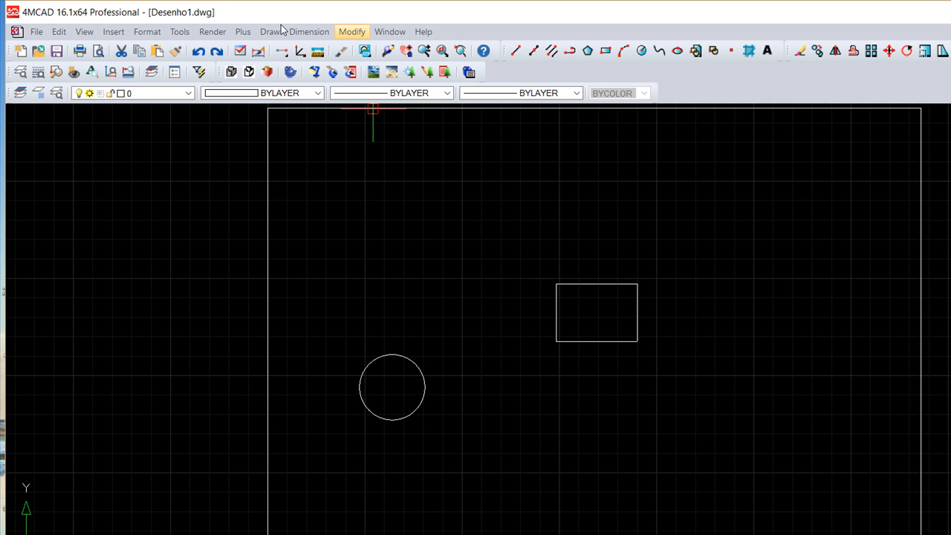
Rotate the small rectangle by 45 degrees about its lower-left corner.
left_click(352, 31)
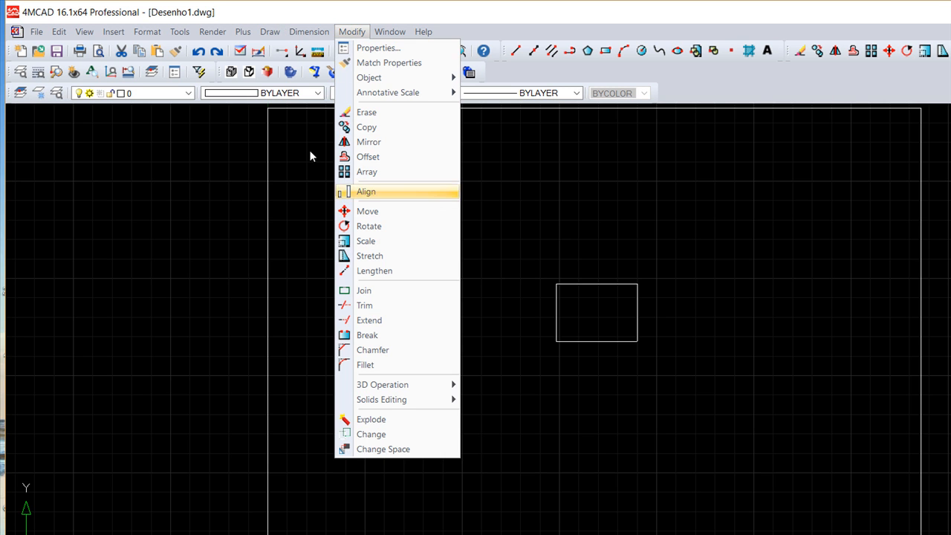
left_click(379, 226)
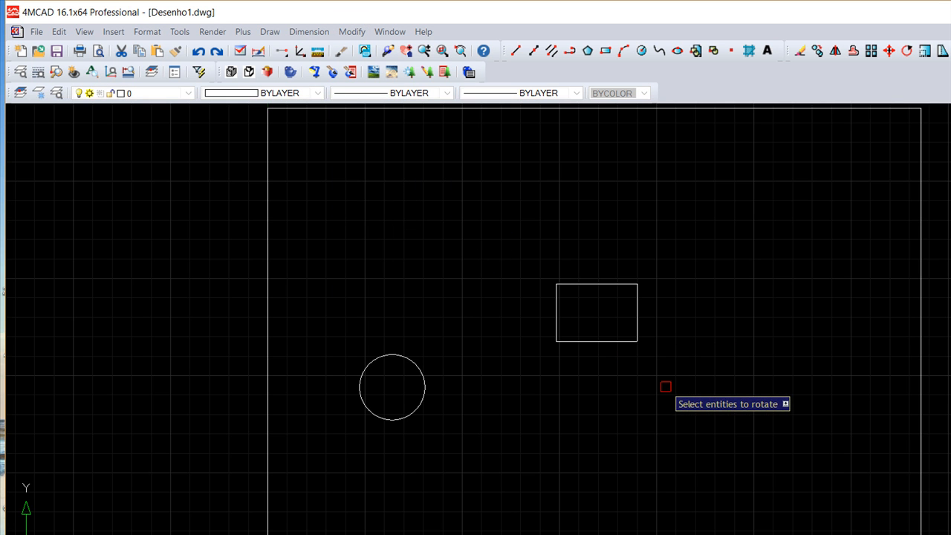
left_click(533, 242)
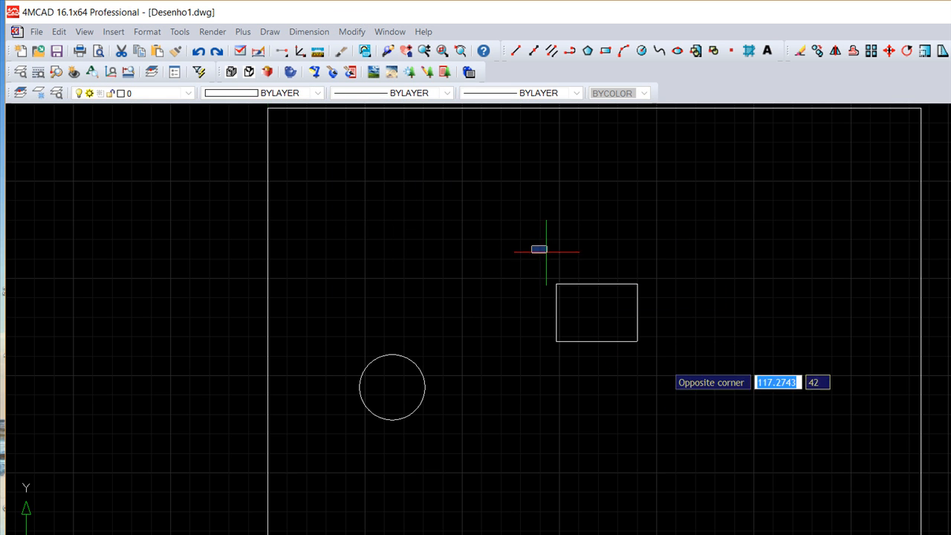
left_click(676, 390)
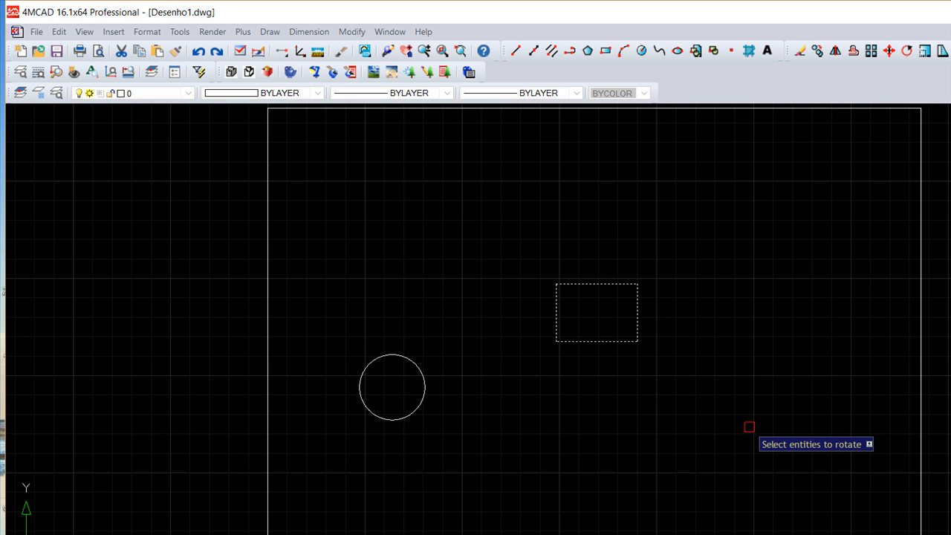
key("Return")
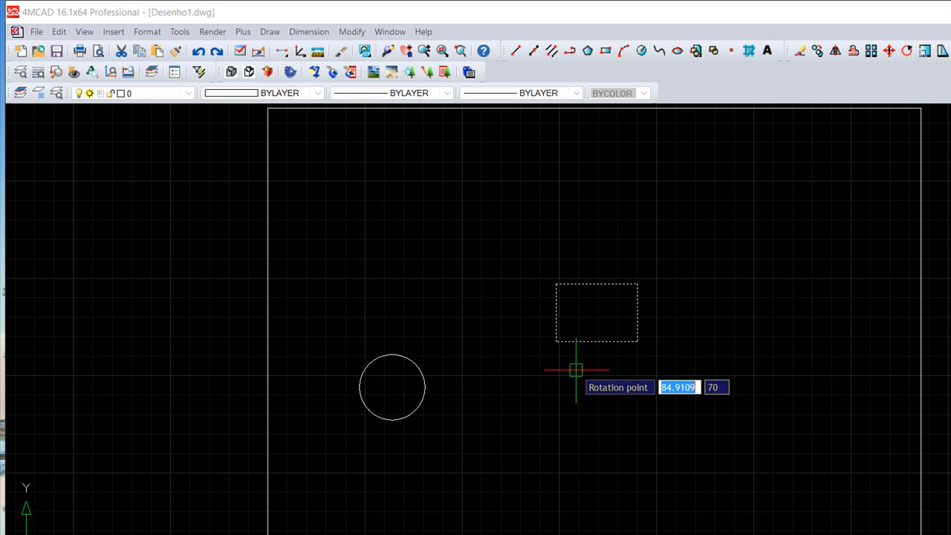
left_click(556, 341)
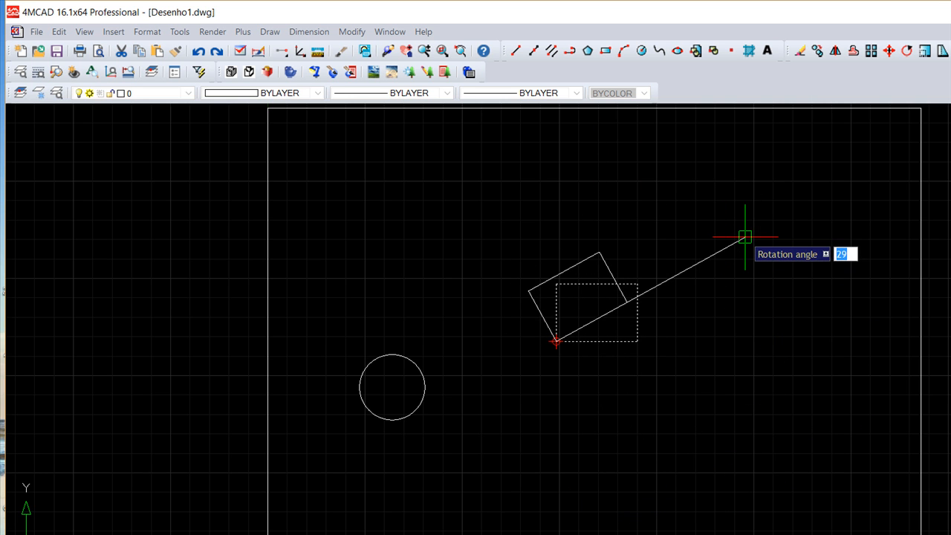
type("45")
key("Return")
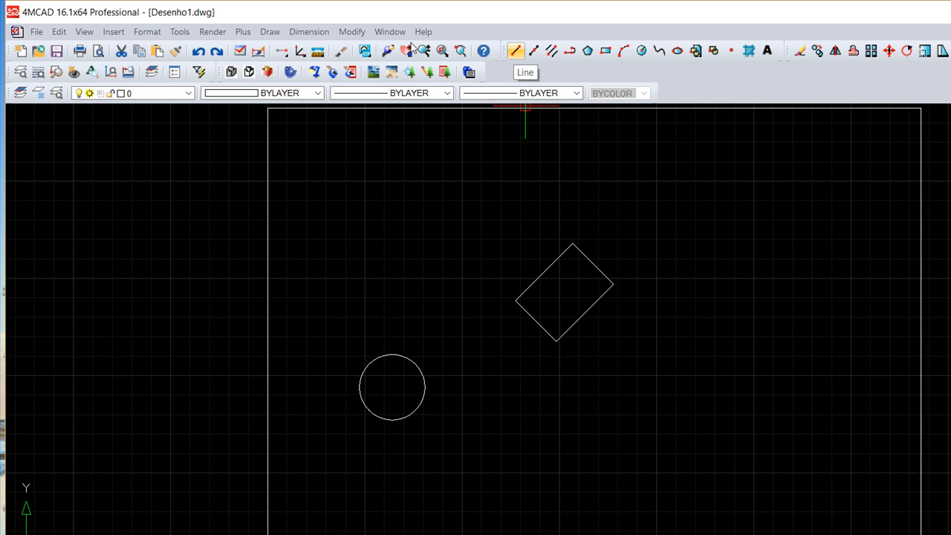
Draw a horizontal line about 161 units long below the rectangle, with a shorter segment running back over its right part.
left_click(515, 51)
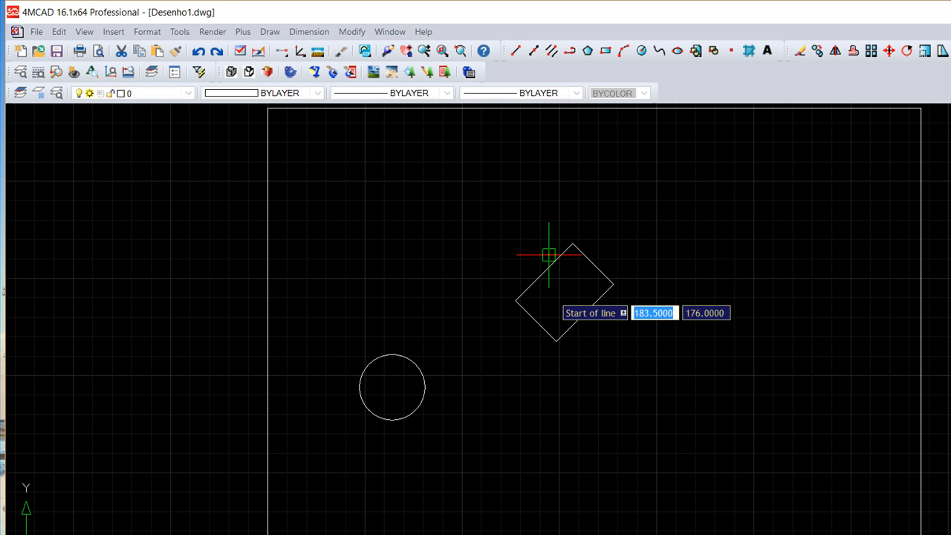
left_click(503, 438)
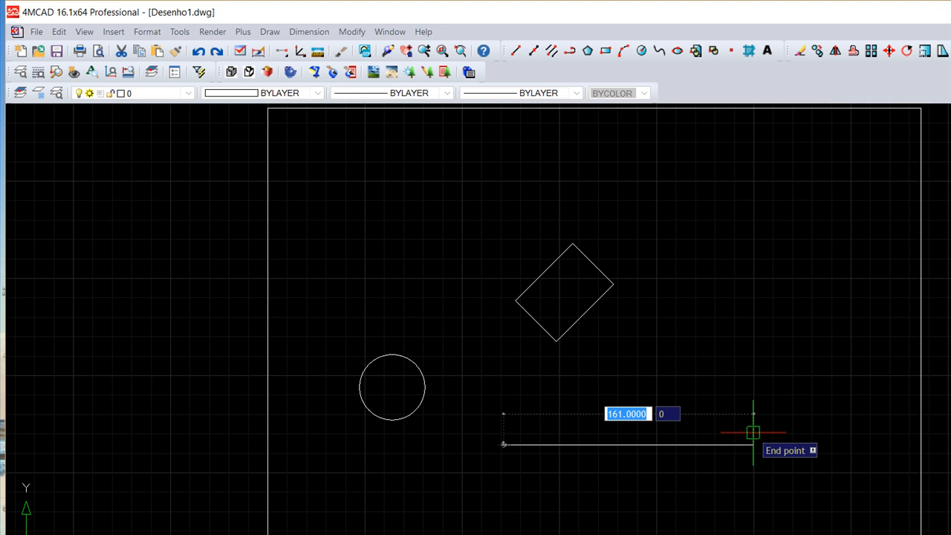
left_click(752, 432)
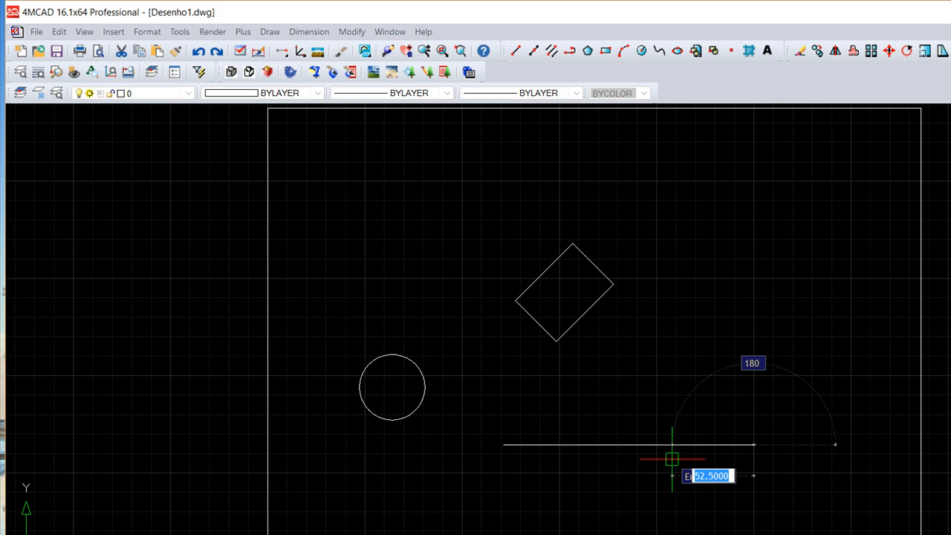
left_click(623, 457)
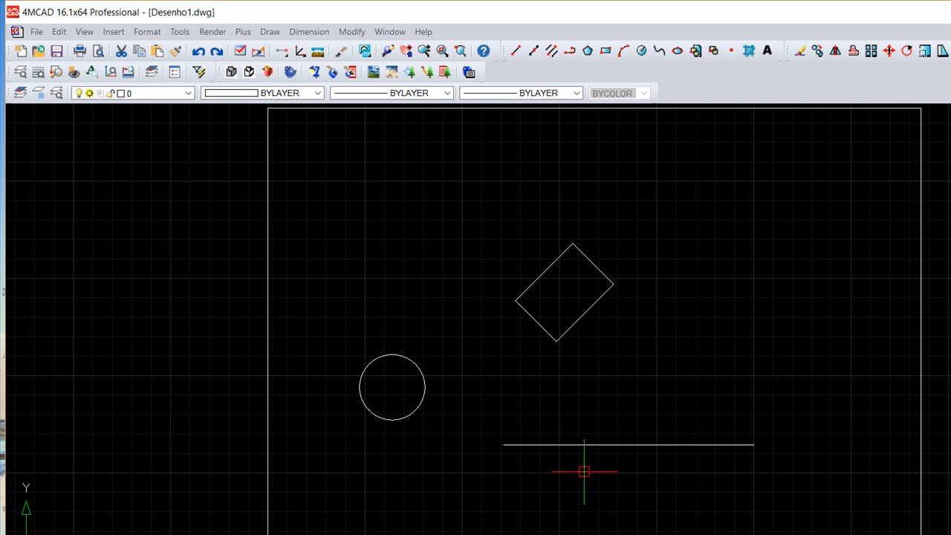
Select the long line and the short overlapping line in turn to compare their extents.
left_click(558, 444)
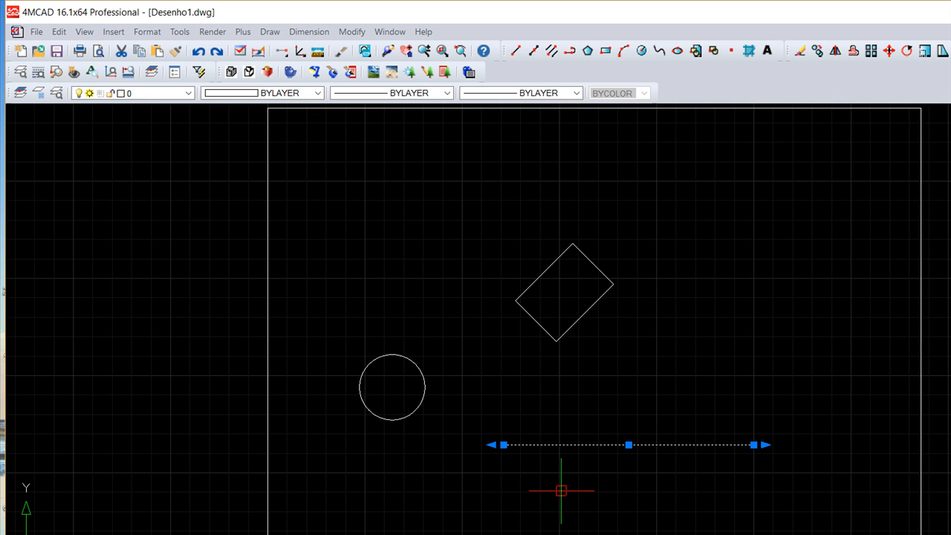
key("Escape")
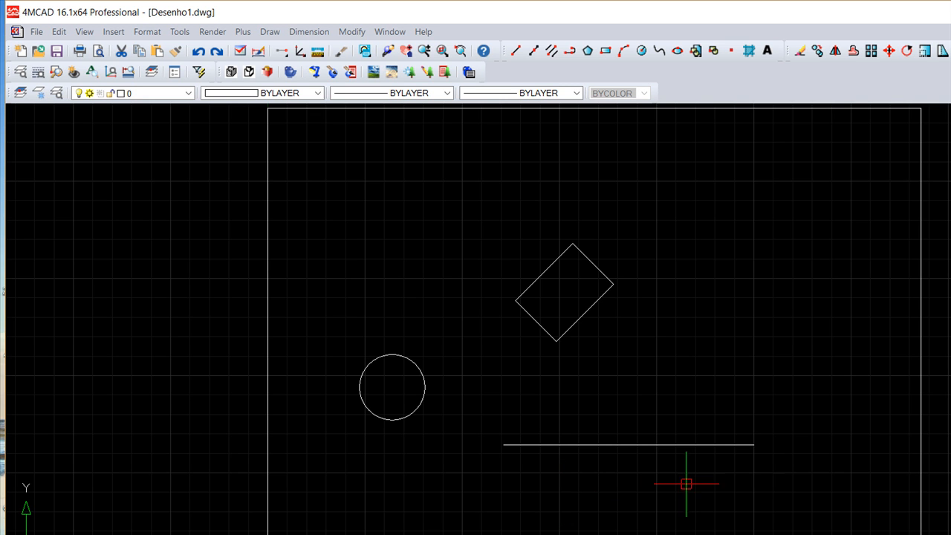
left_click(690, 445)
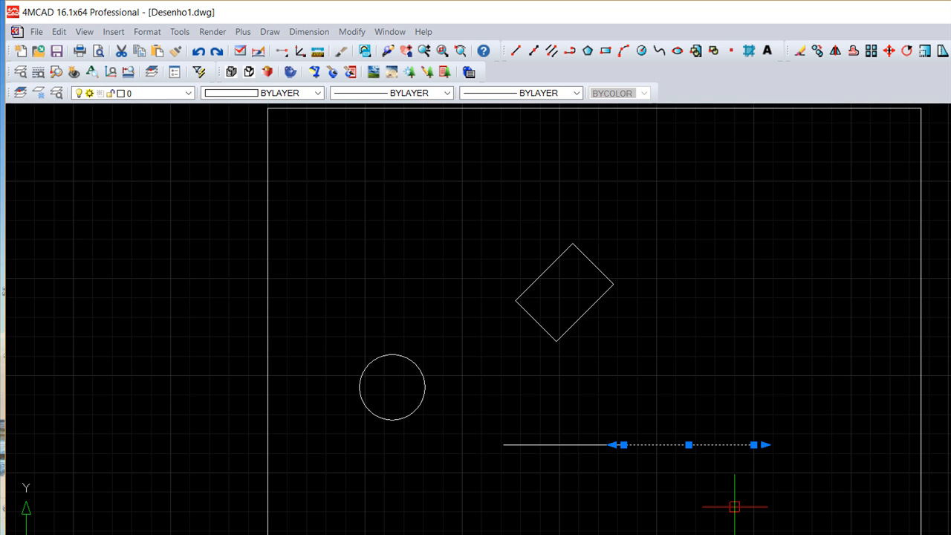
key("Escape")
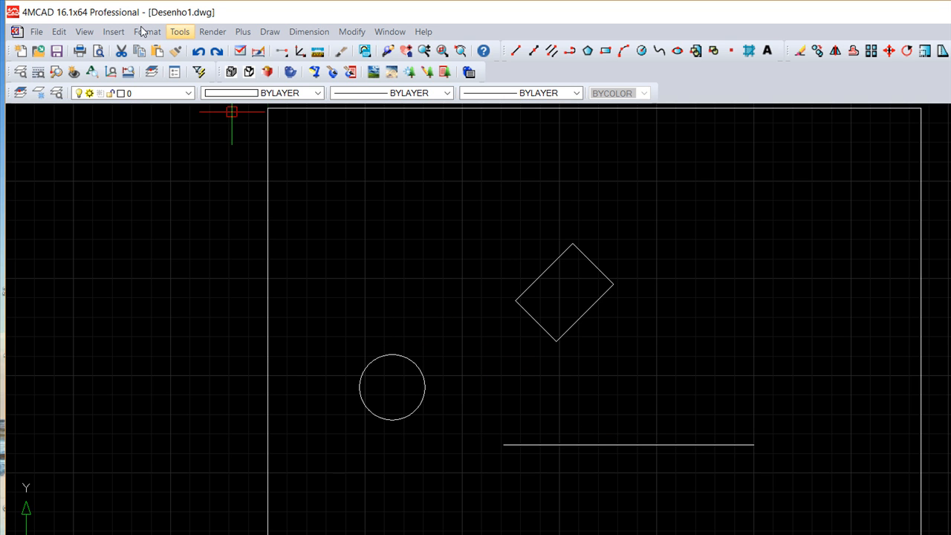
Bring the long horizontal line to the front of the display order, and check which line is picked at the overlap.
left_click(178, 32)
left_click(181, 31)
left_click(180, 32)
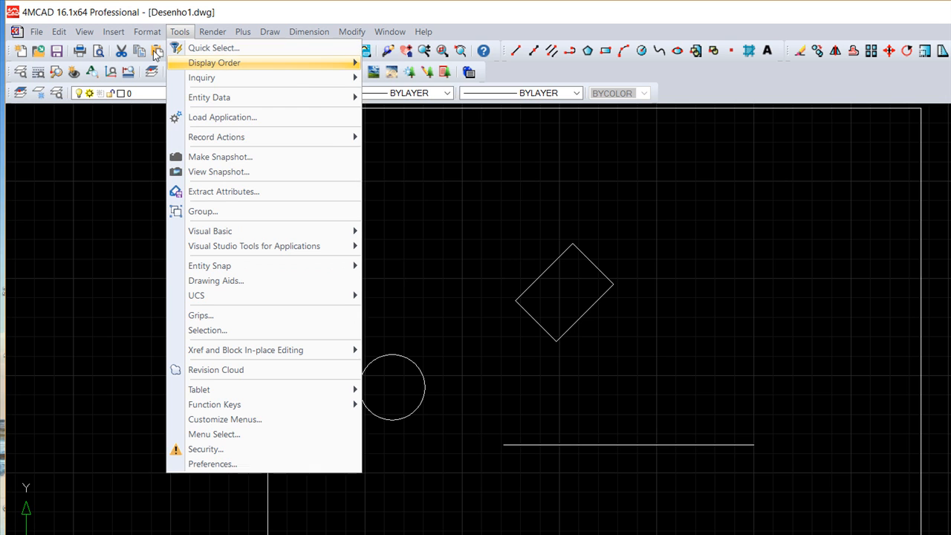
mouse_move(214, 62)
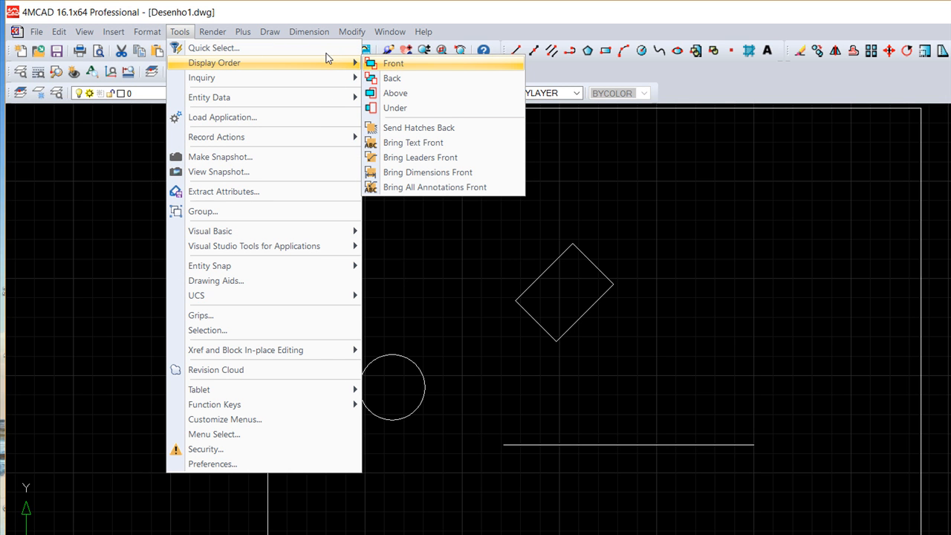
key("Down")
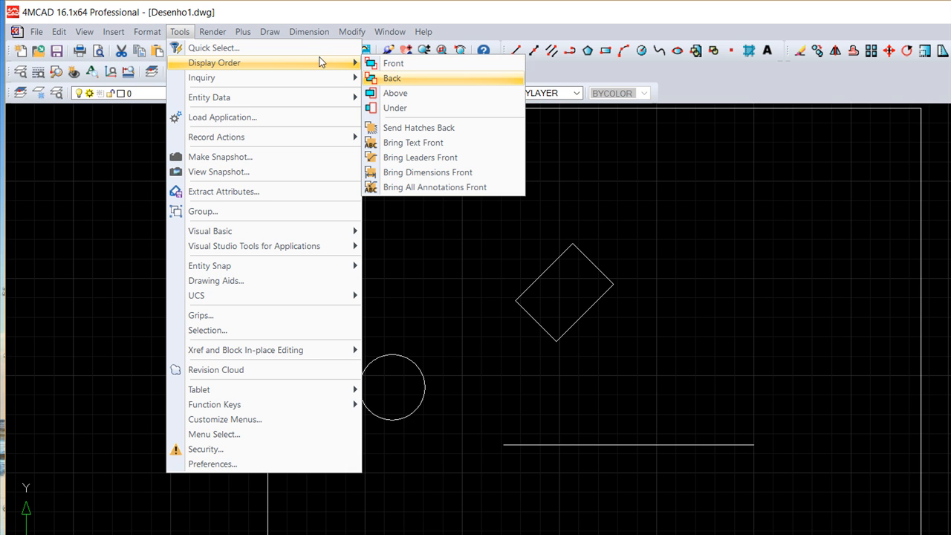
key("Down")
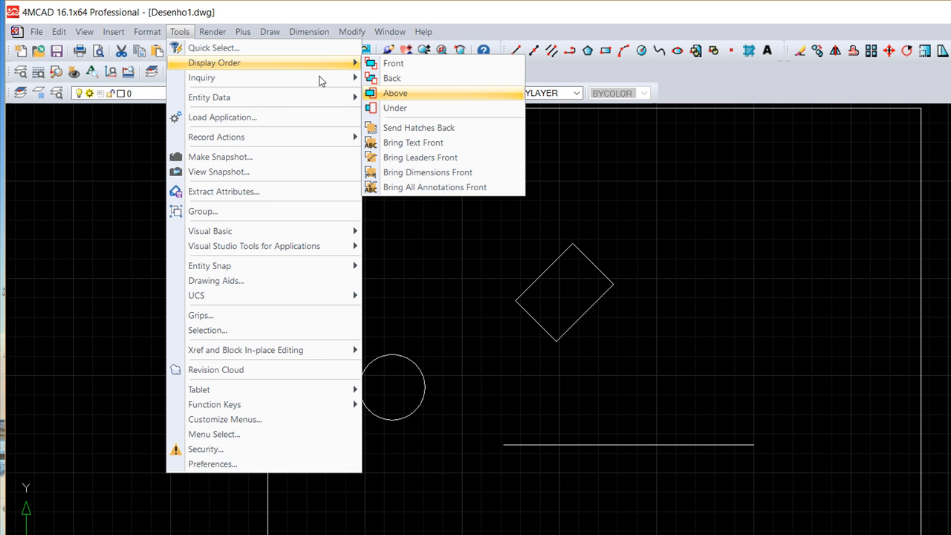
key("Down")
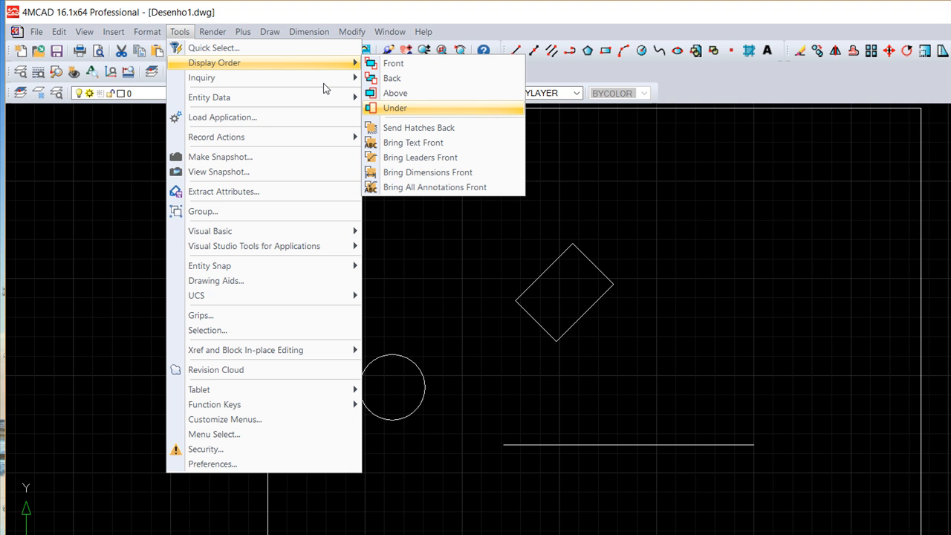
key("Up")
key("Up")
key("Up")
key("Return")
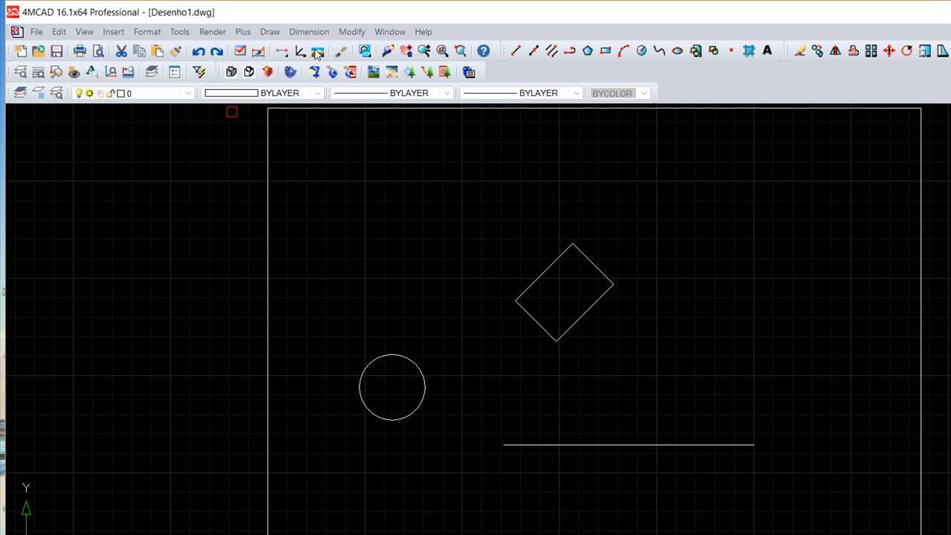
left_click(547, 447)
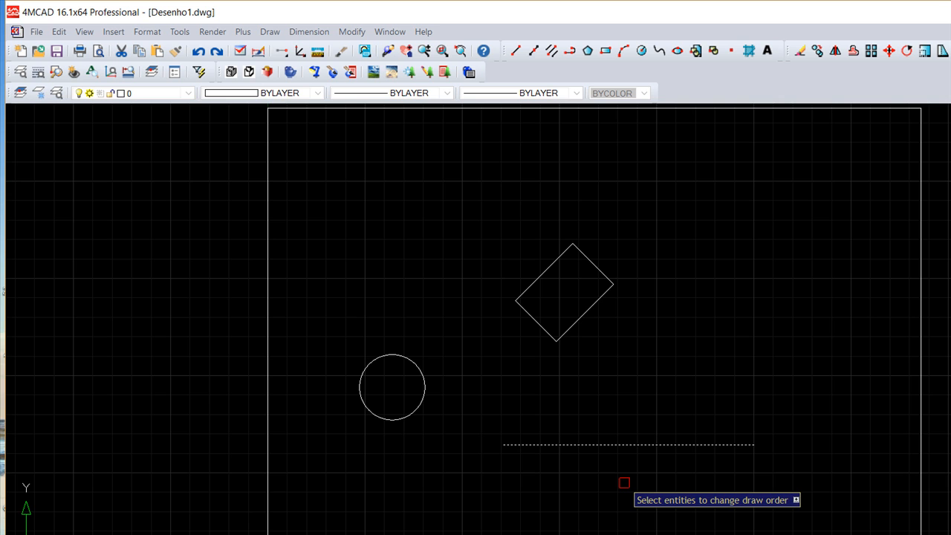
key("Return")
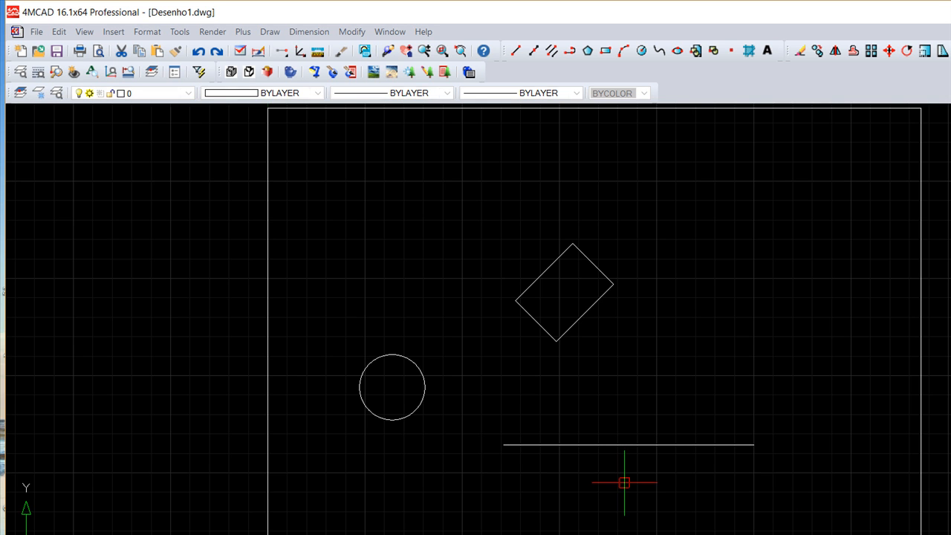
left_click(709, 446)
key("Escape")
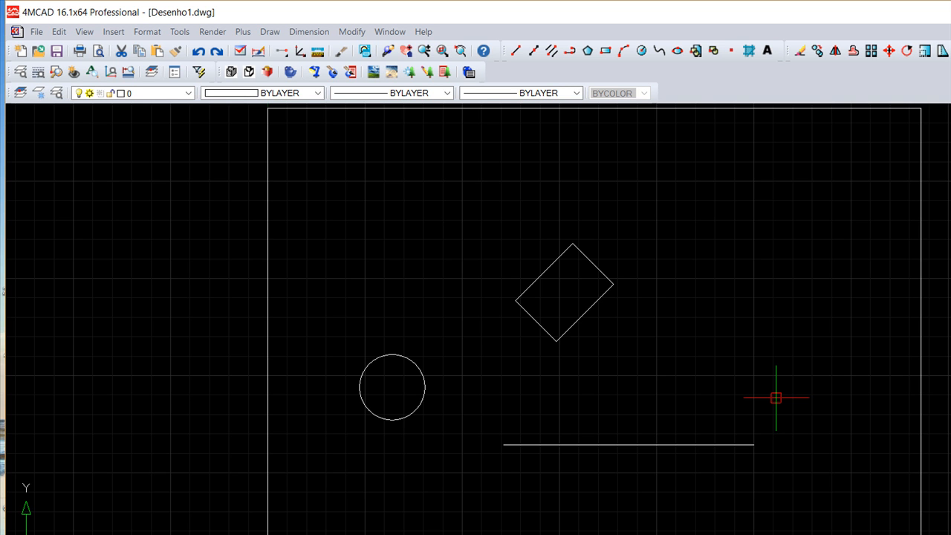
type("draw")
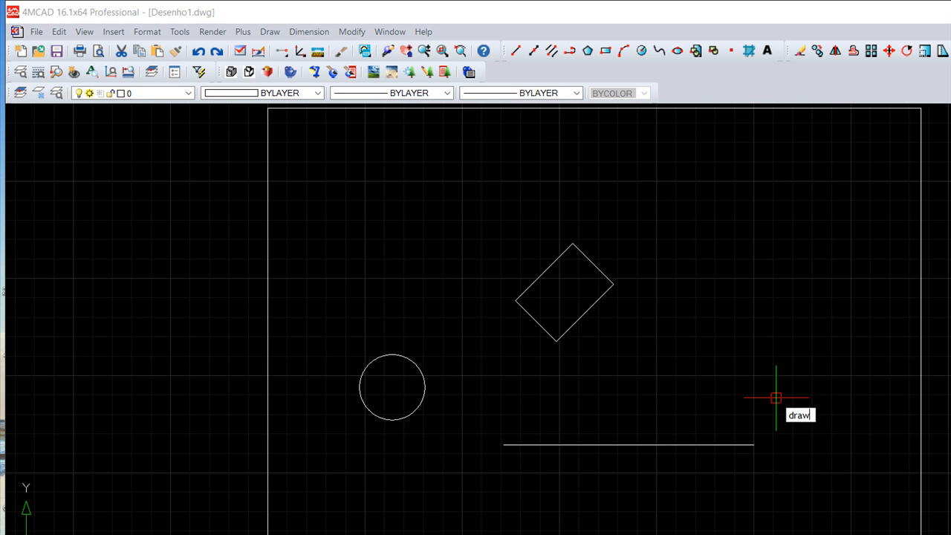
type("order")
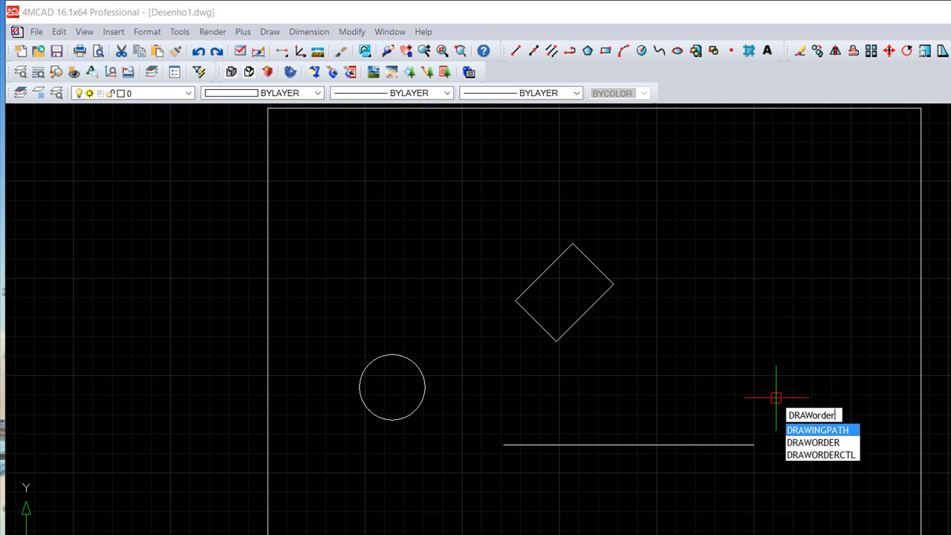
key("Return")
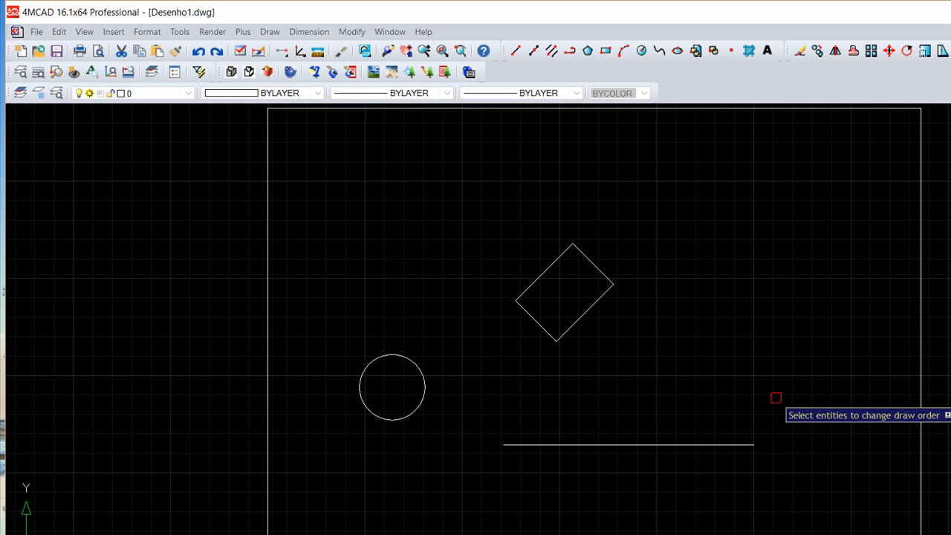
key("Escape")
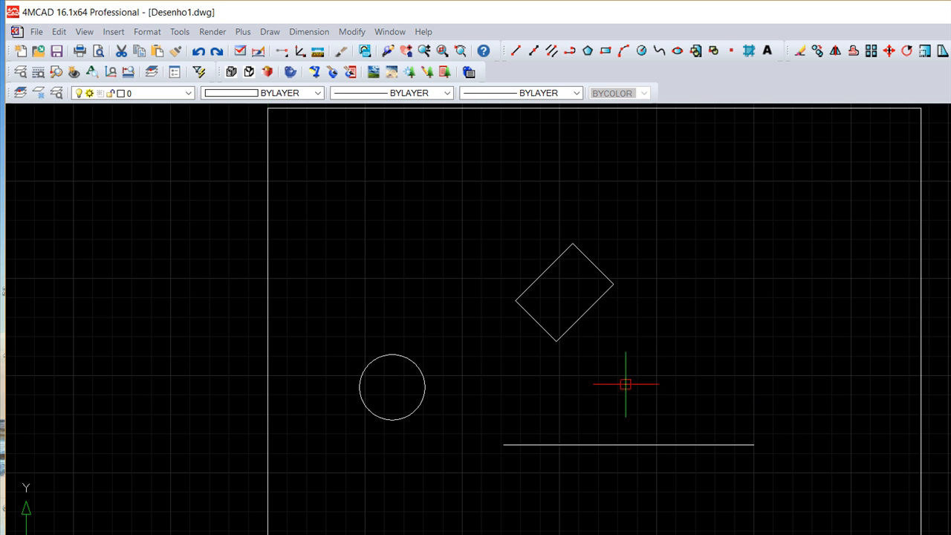
Window-select only the short overlapping segment on the right part of the long line to check it, and clear the selection.
left_click(582, 379)
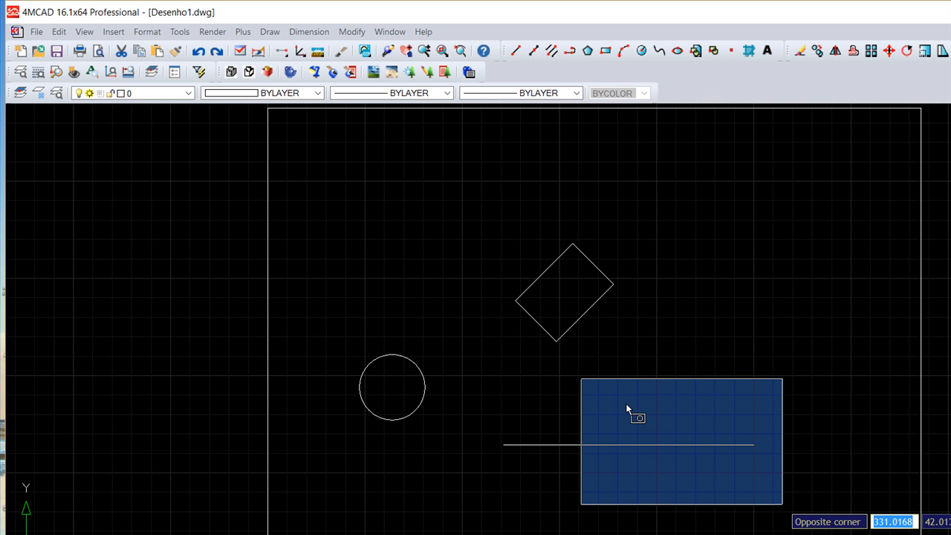
left_click(783, 504)
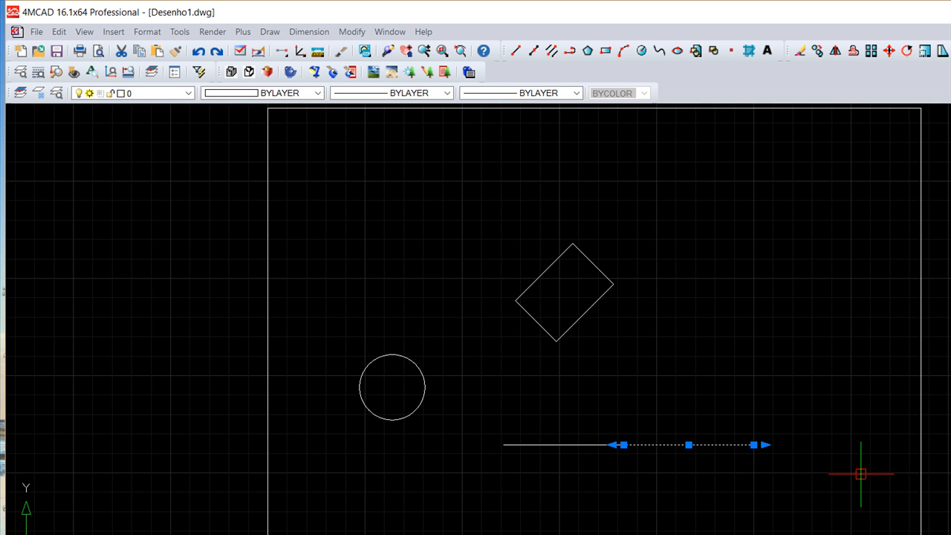
key("Escape")
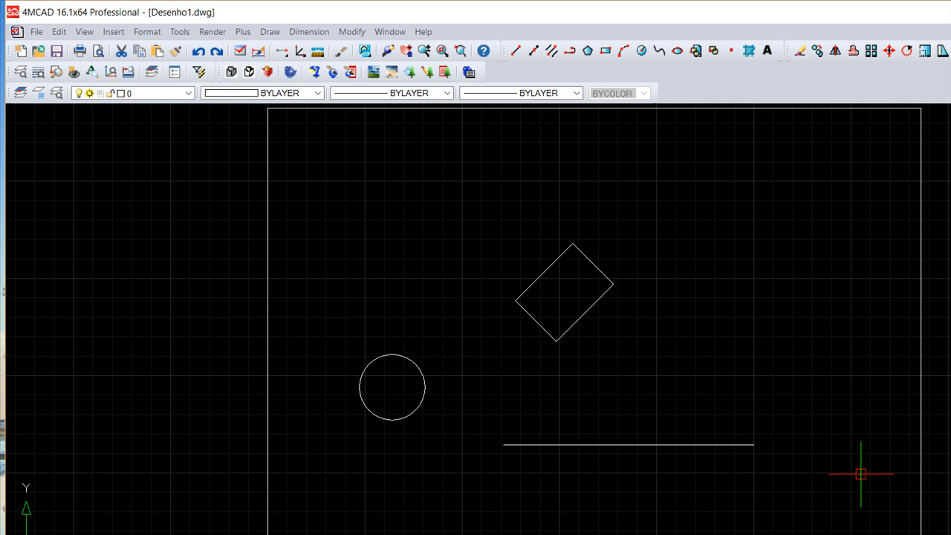